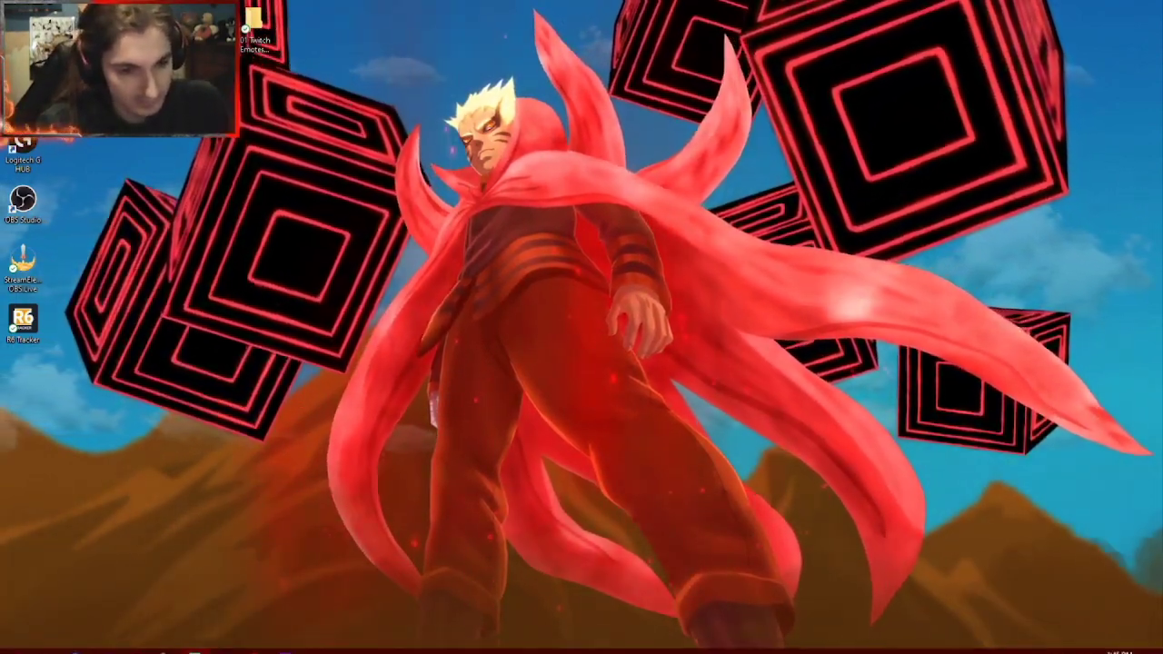
Step: Paste the path %LocalAppData%\Icarus\Saved\Config\WindowsNoEditor\ into Windows Search
click(66, 645)
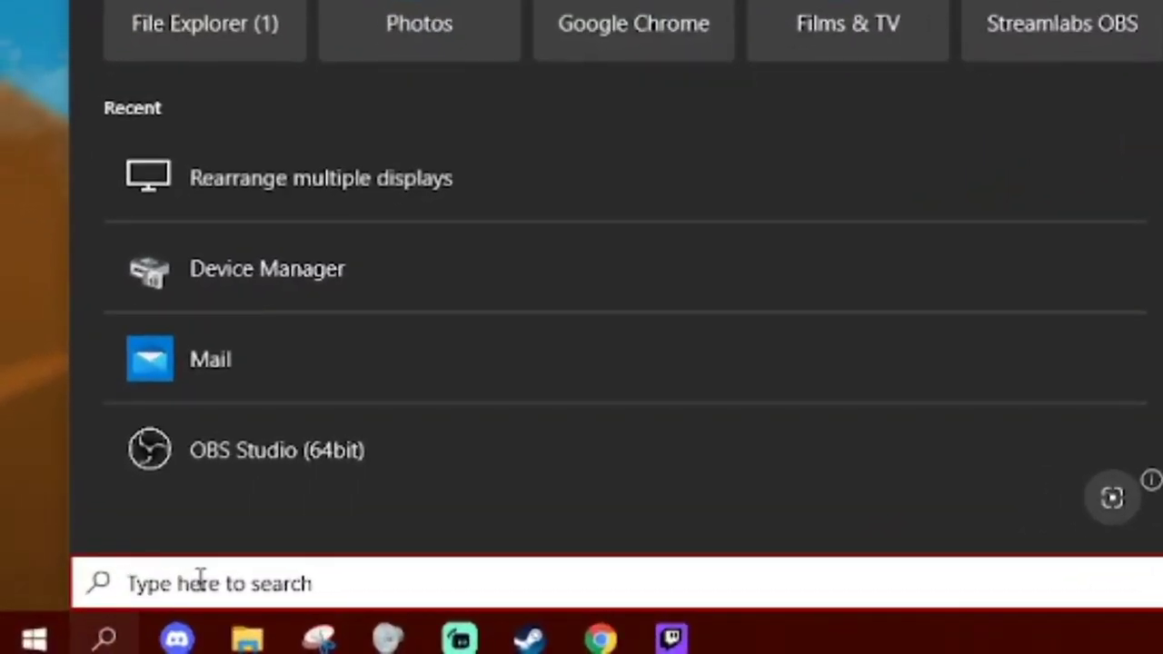
text(%LocalAppData%\Icarus\Saved\Config\WindowsNoEditor\)
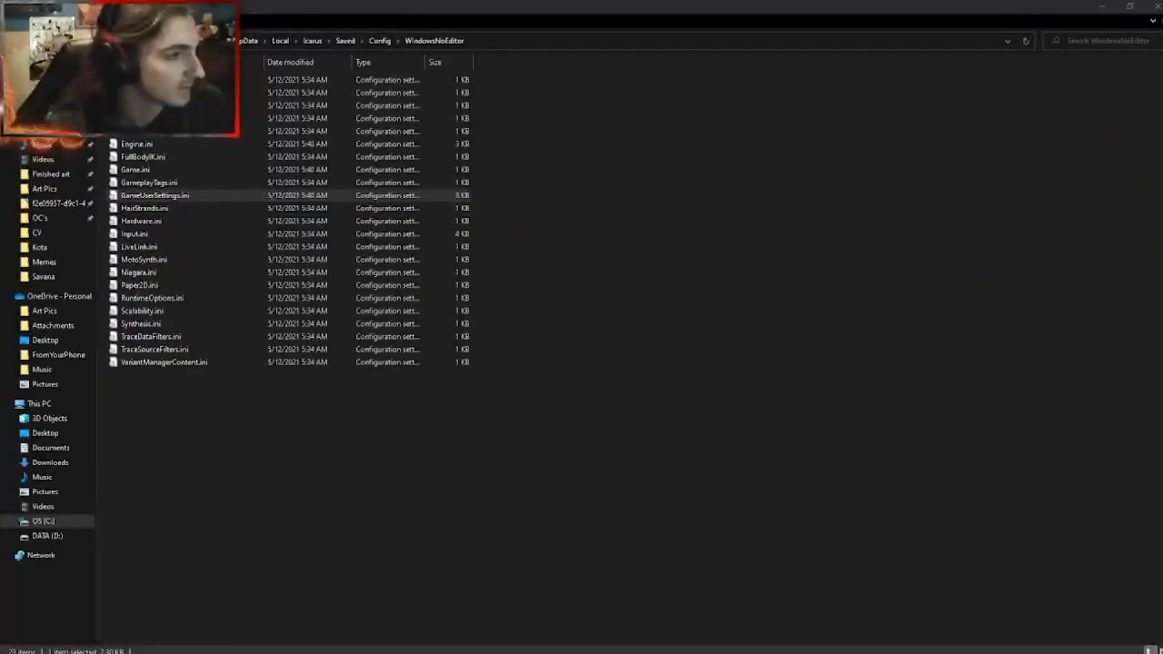
Step: Open GameUserSettings.ini and highlight its DLSSMode=Off line to confirm DLSS is off
key(Return)
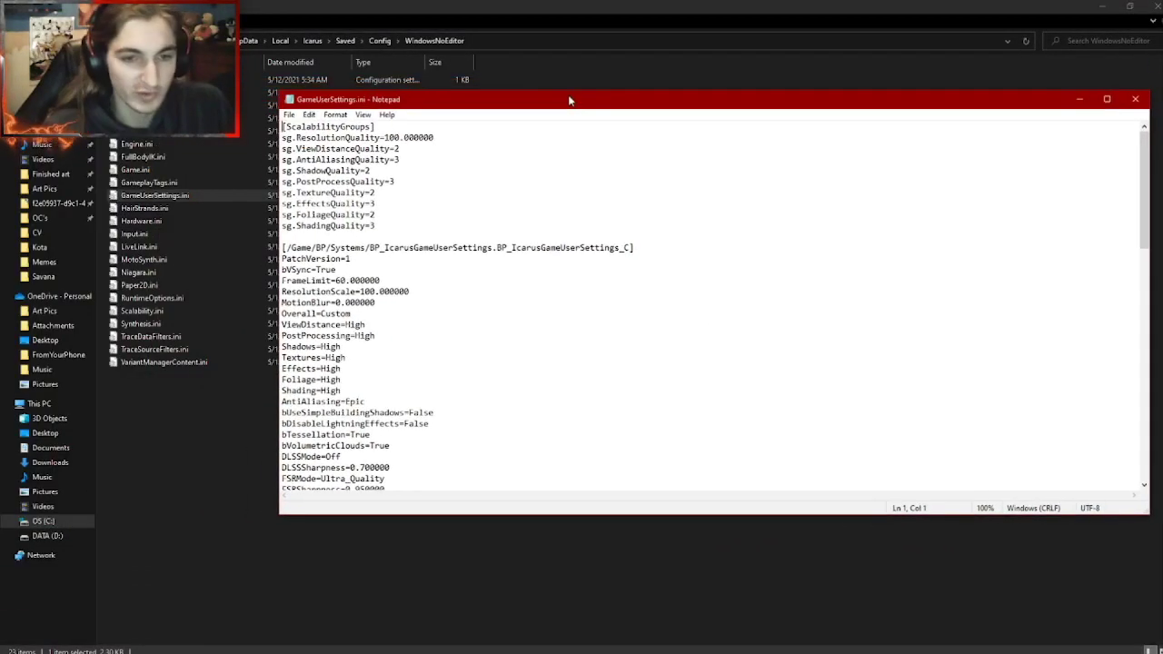
drag(568, 95, 575, 97)
scroll(382, 308, down, 4)
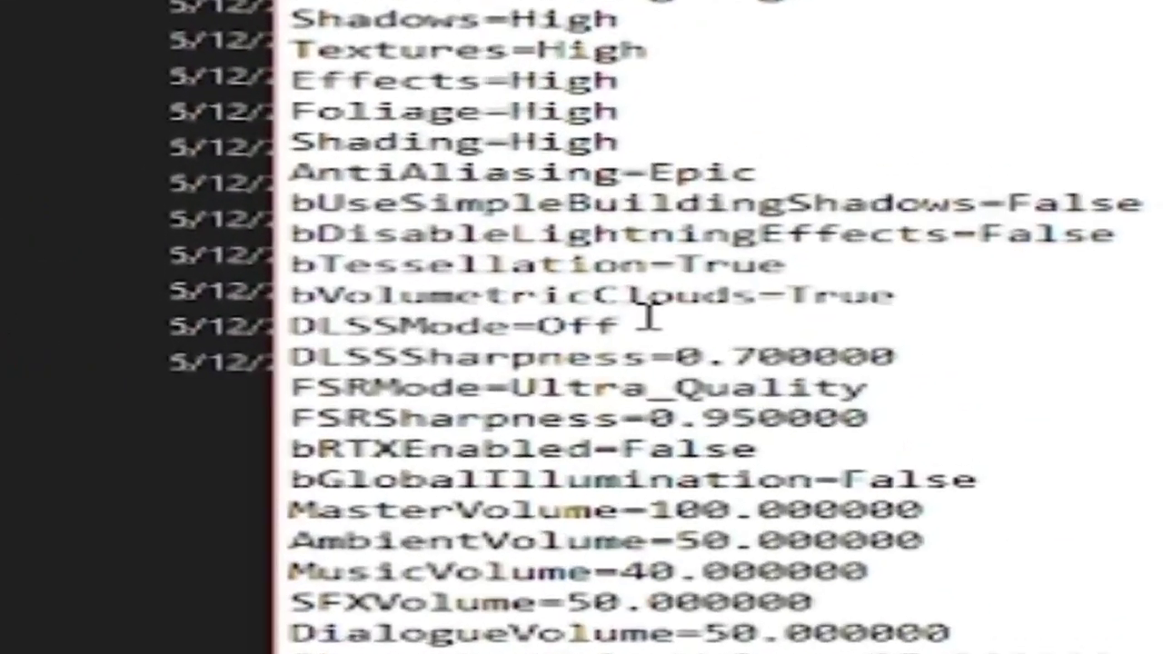
drag(347, 349, 309, 338)
drag(439, 281, 182, 322)
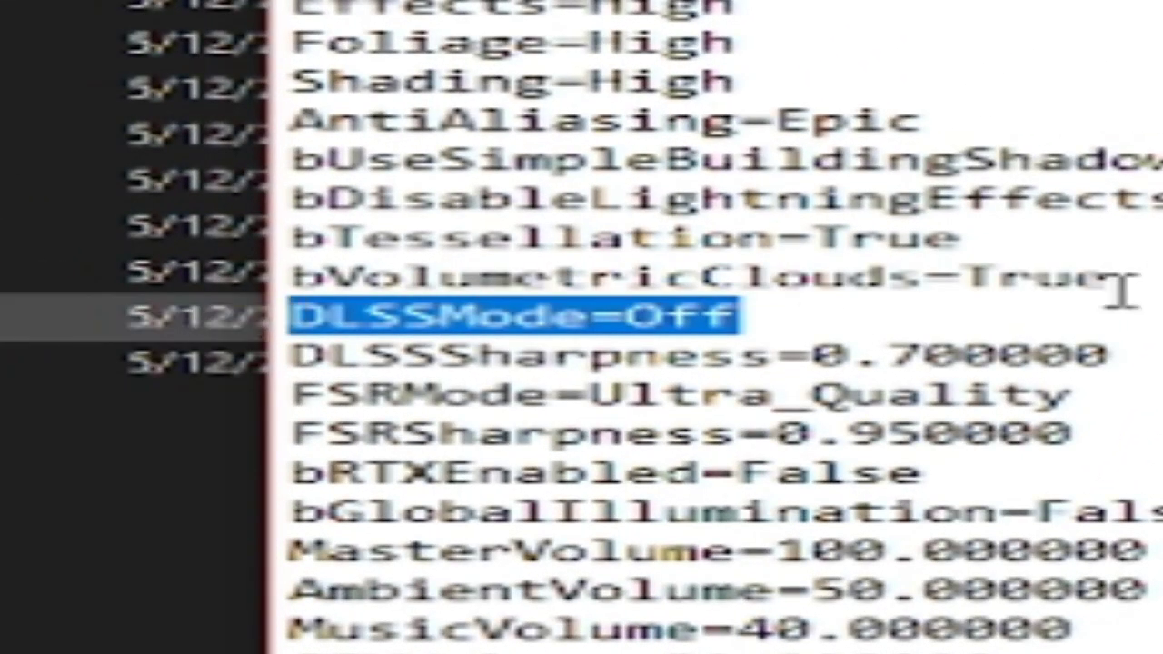
click(859, 308)
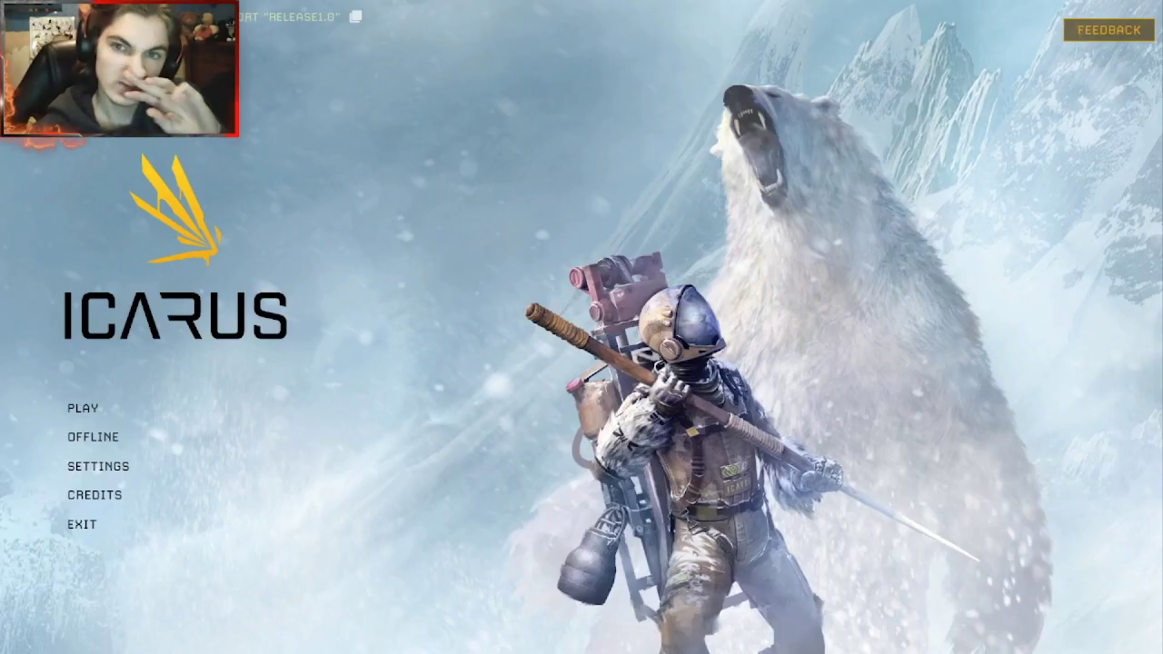
Step: In Display settings under AMD FidelityFX, set FSR Mode to Ultra Quality
click(122, 468)
scroll(215, 347, down, 10)
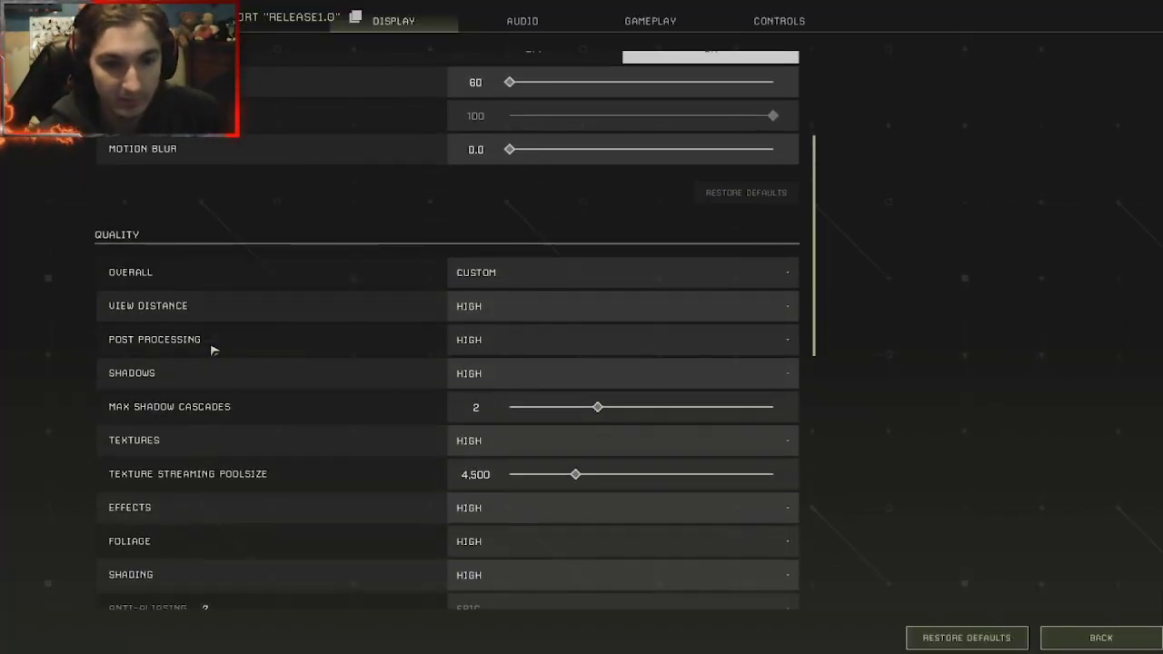
scroll(213, 351, down, 10)
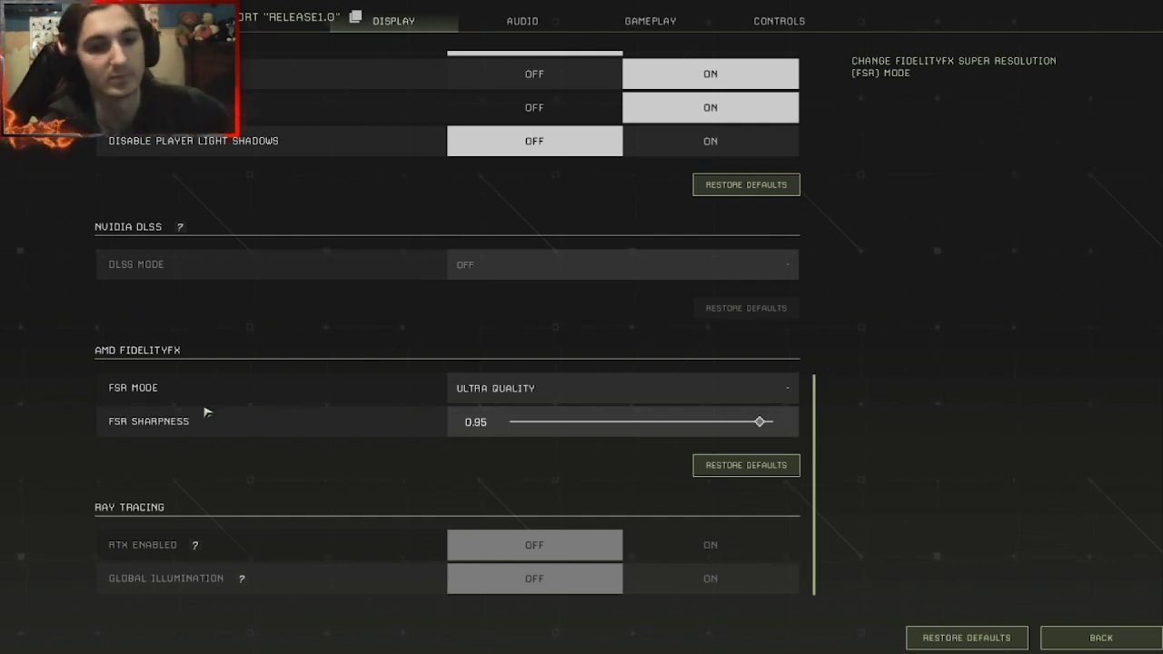
click(558, 387)
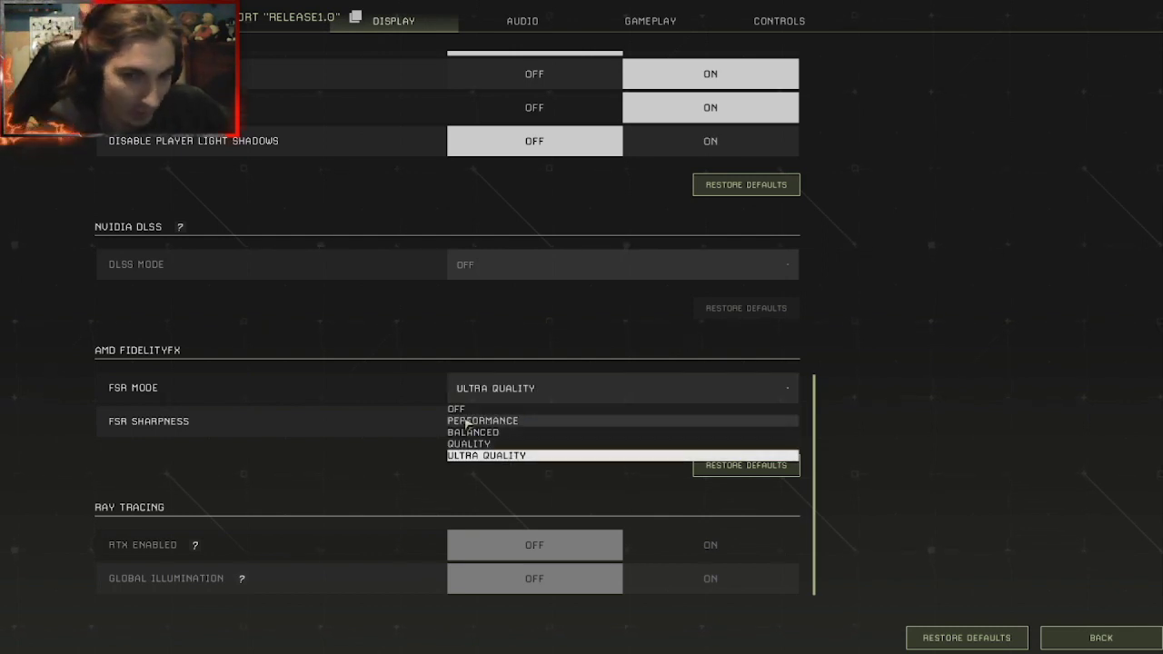
click(362, 425)
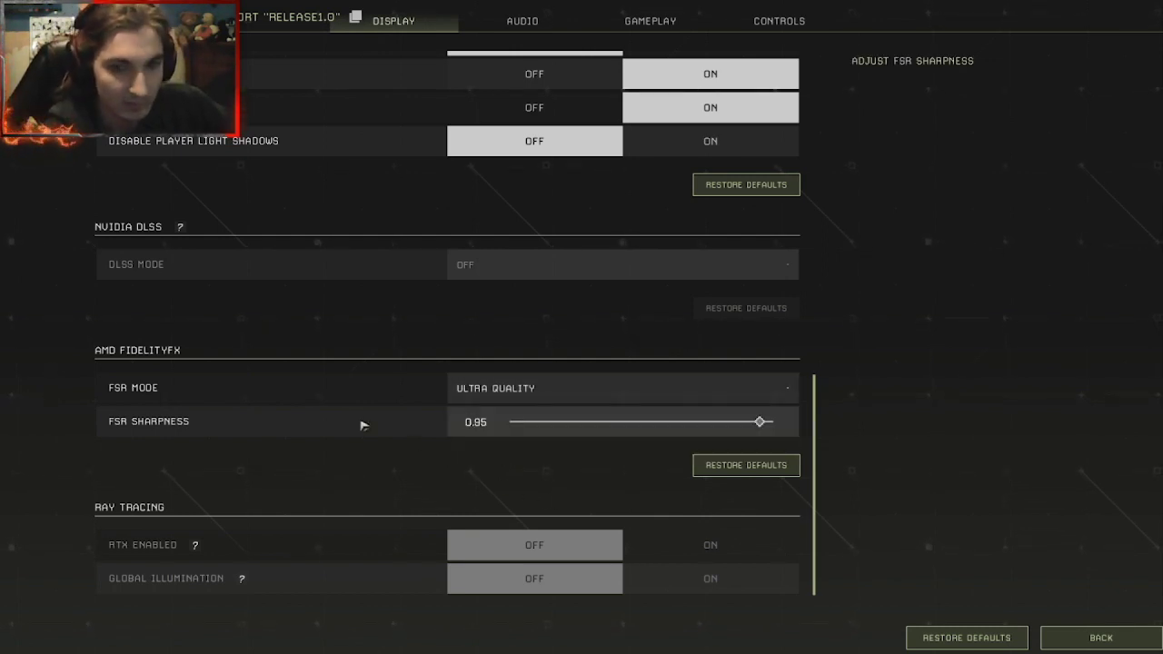